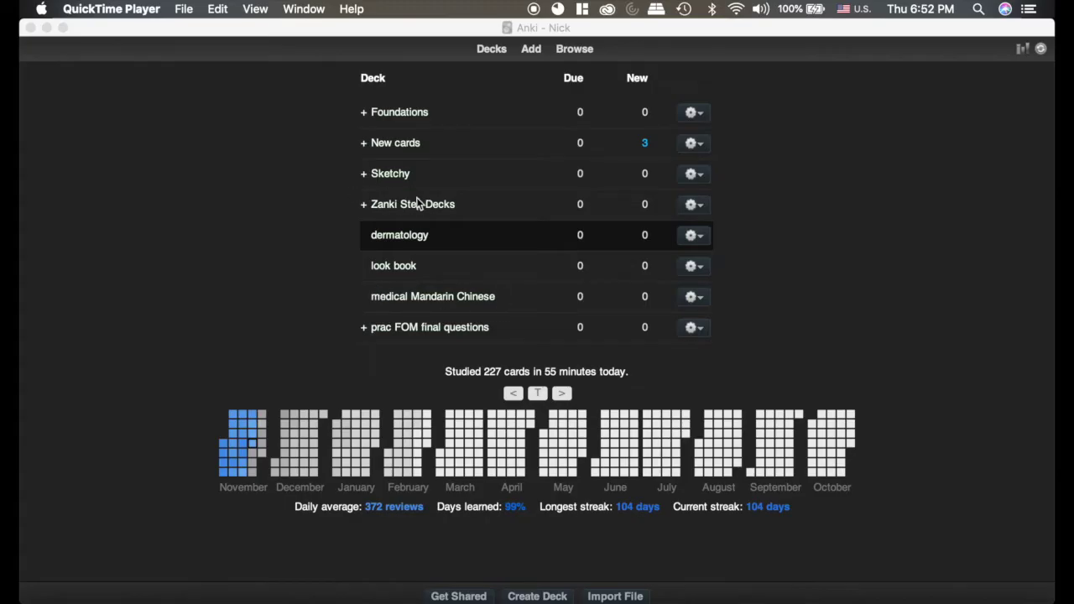
Browse and re-collapse Zanki Step Decks and Zanki Biochemistry, then expand New cards to show its subdecks.
left_click(365, 210)
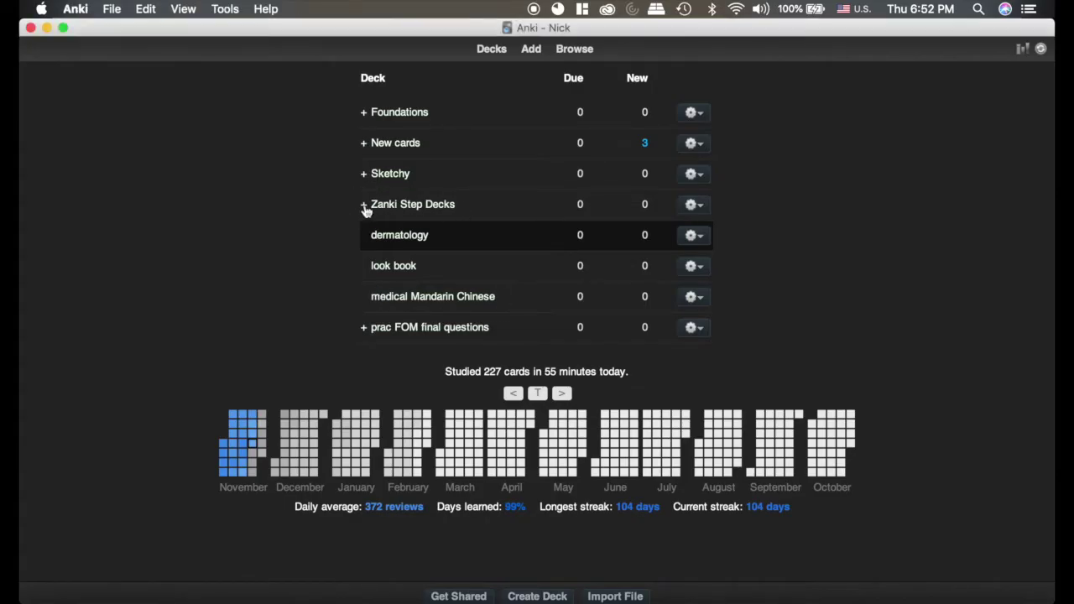
scroll(348, 340, "down", 5)
scroll(348, 342, "up", 5)
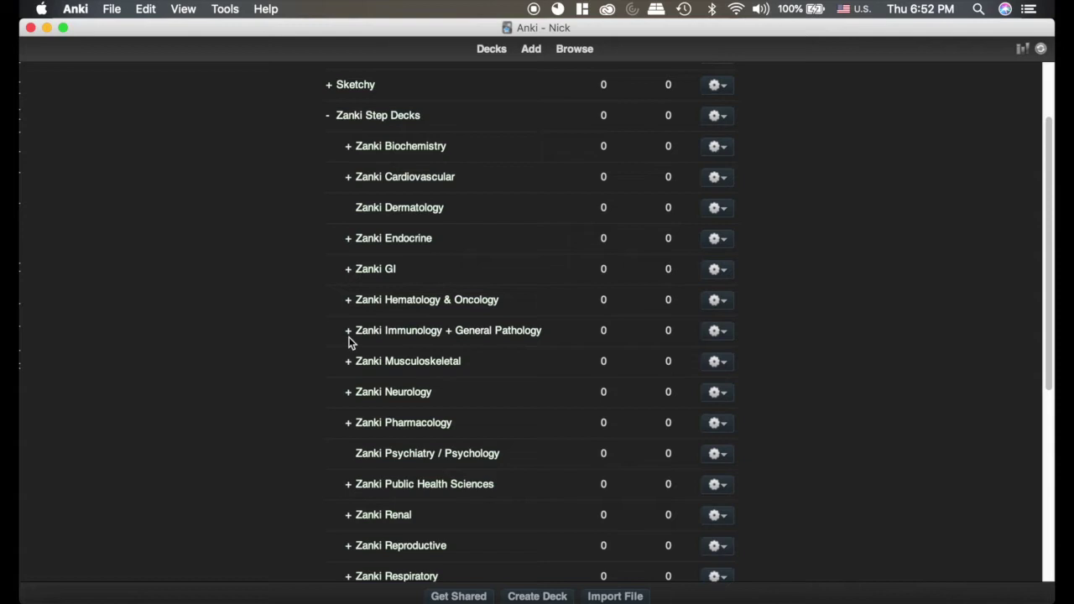
left_click(349, 235)
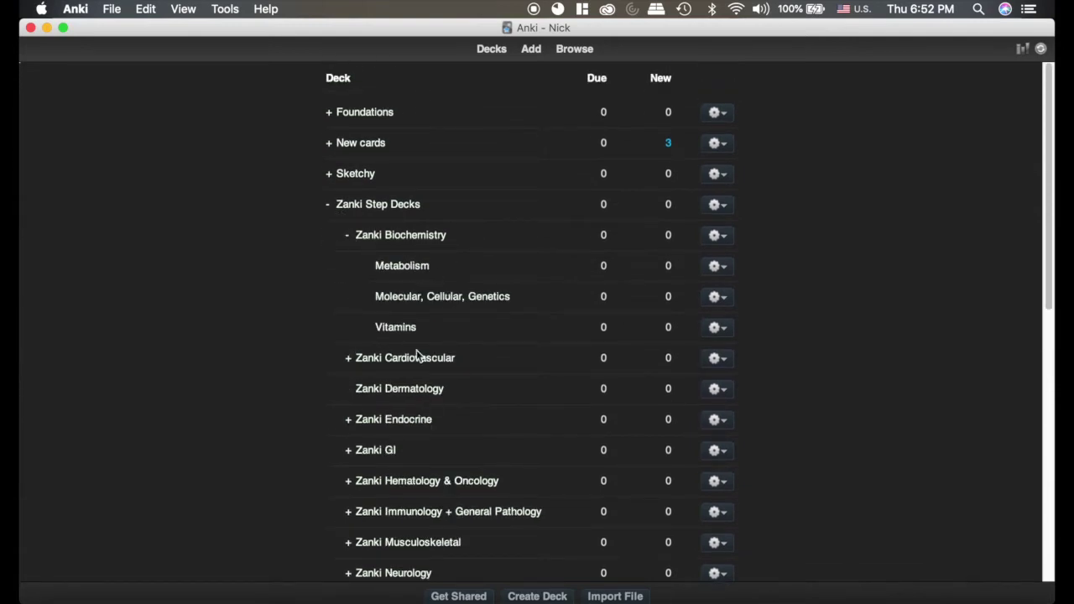
left_click(349, 236)
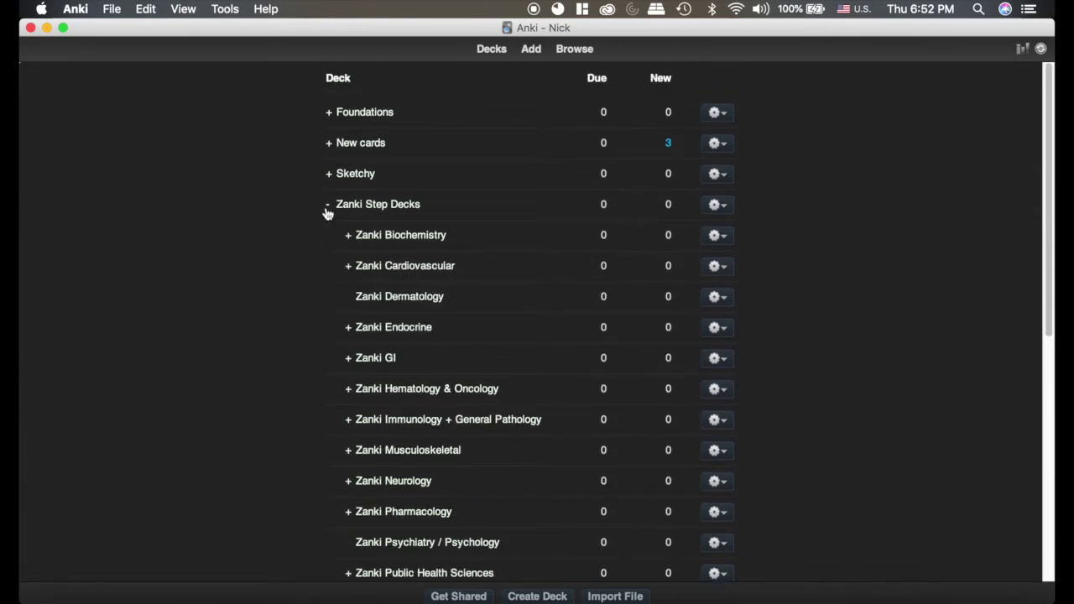
left_click(327, 206)
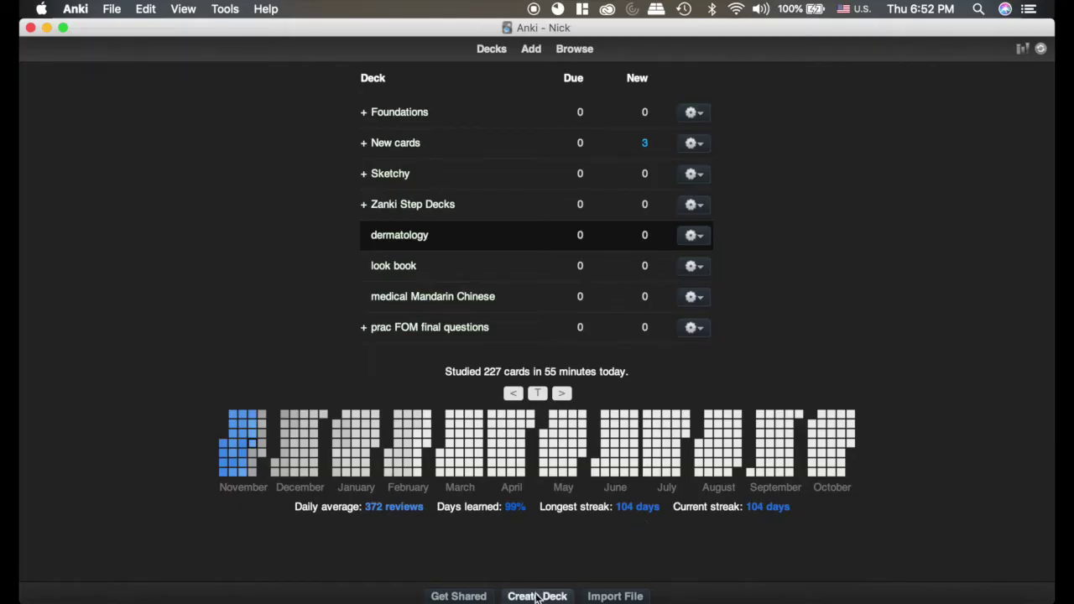
left_click(364, 144)
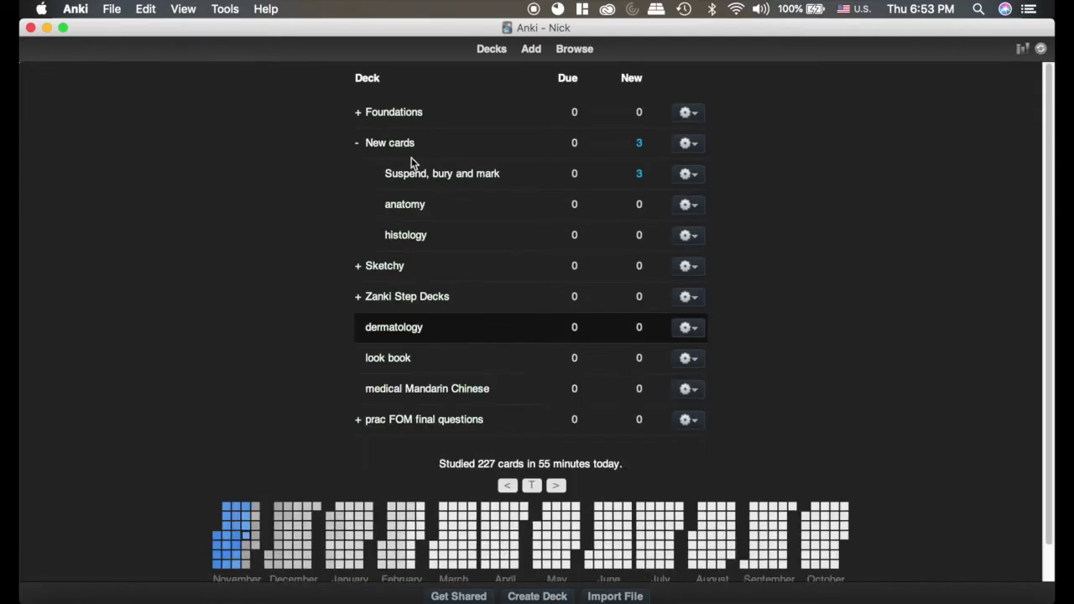
Create a new deck named 'New cards::tutorial'.
left_click(537, 596)
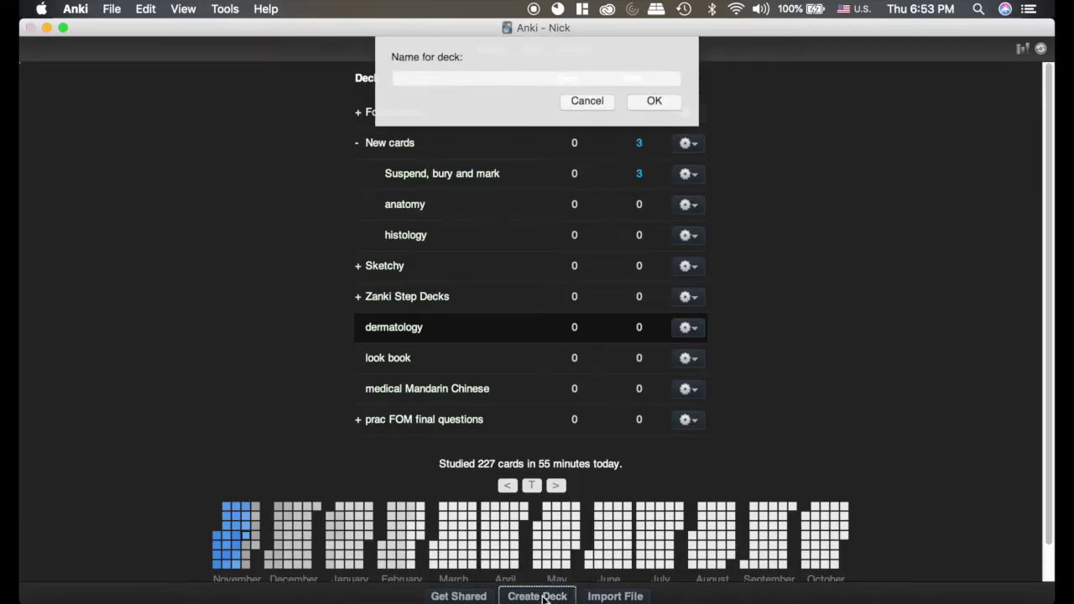
type("N")
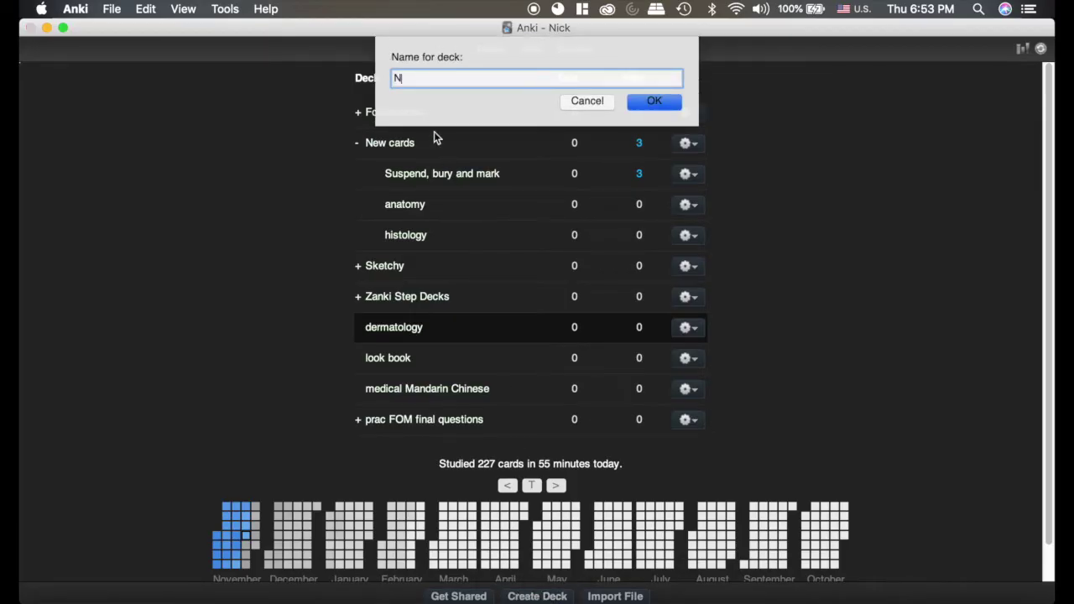
type("ew cards::")
double_click(451, 78)
left_click(657, 103)
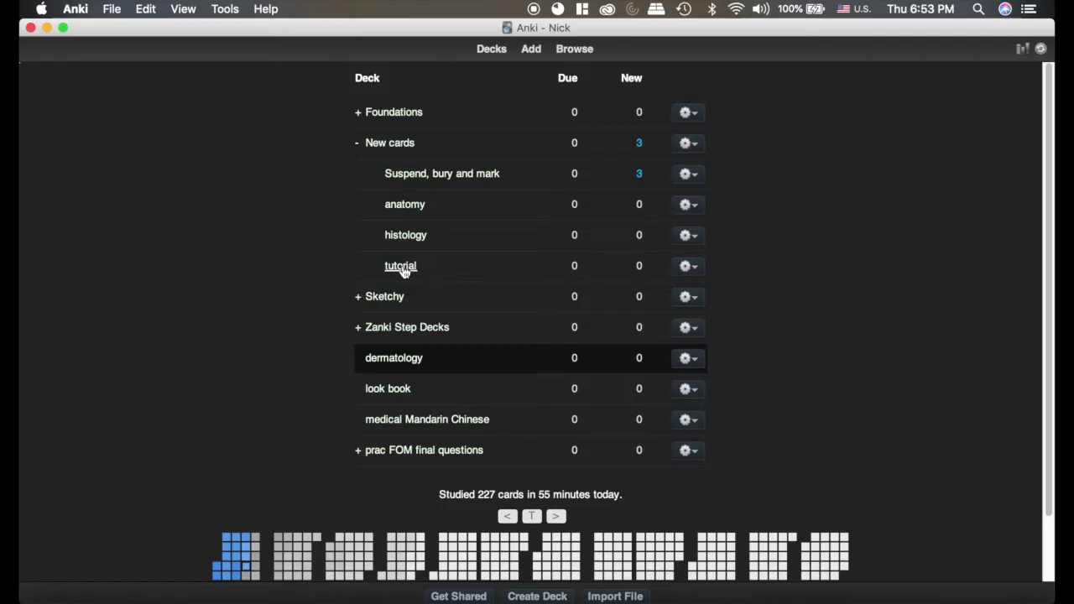
In the tutorial deck, start a Cloze-Correct note with the text 'I am the AnKing'.
left_click(401, 267)
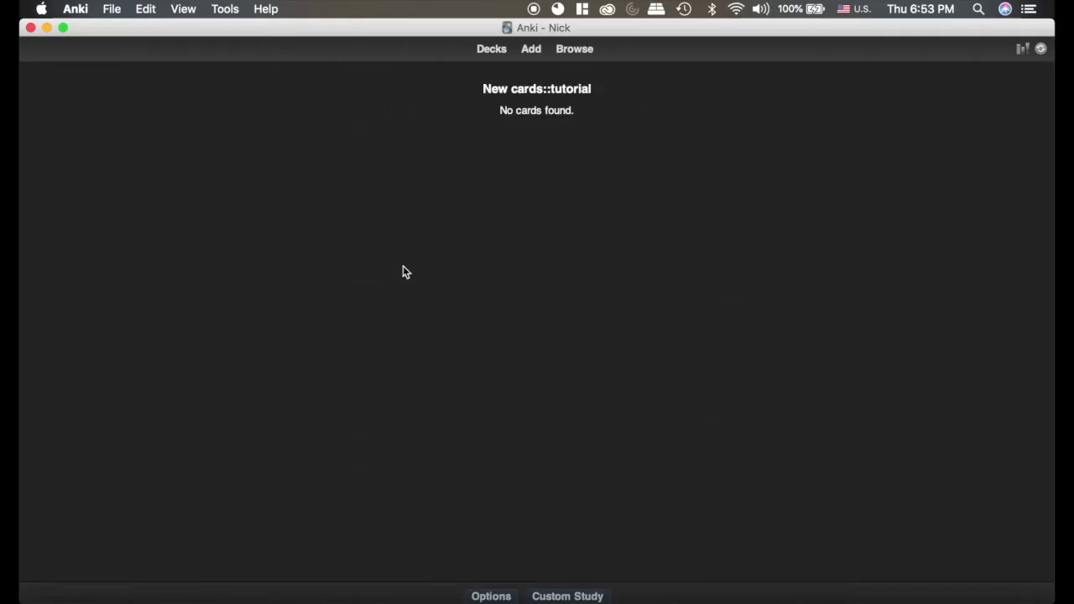
left_click(532, 51)
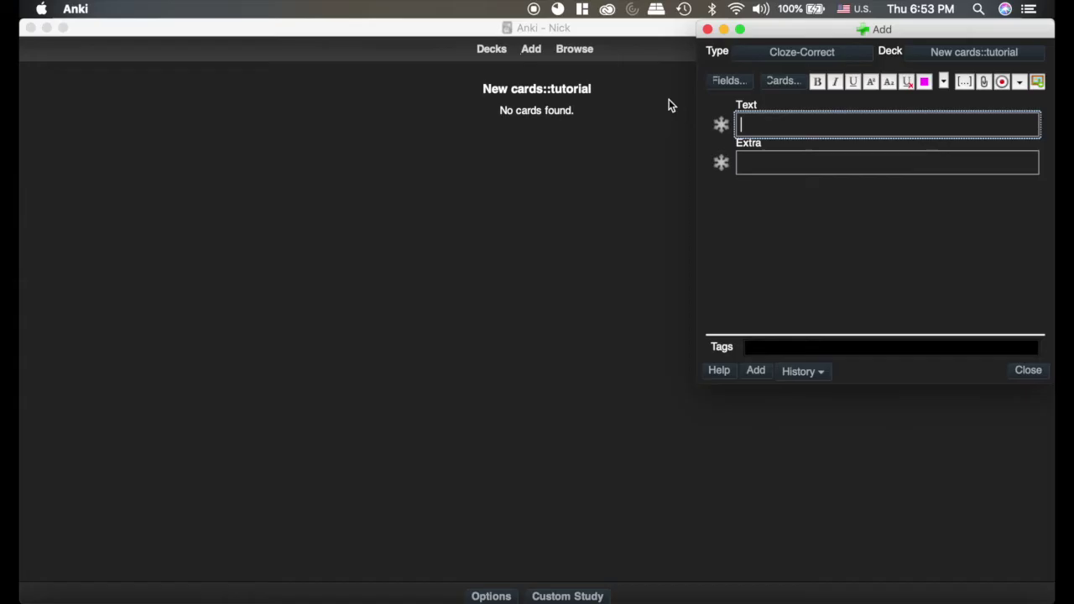
type("I am the AnKing")
left_click(804, 53)
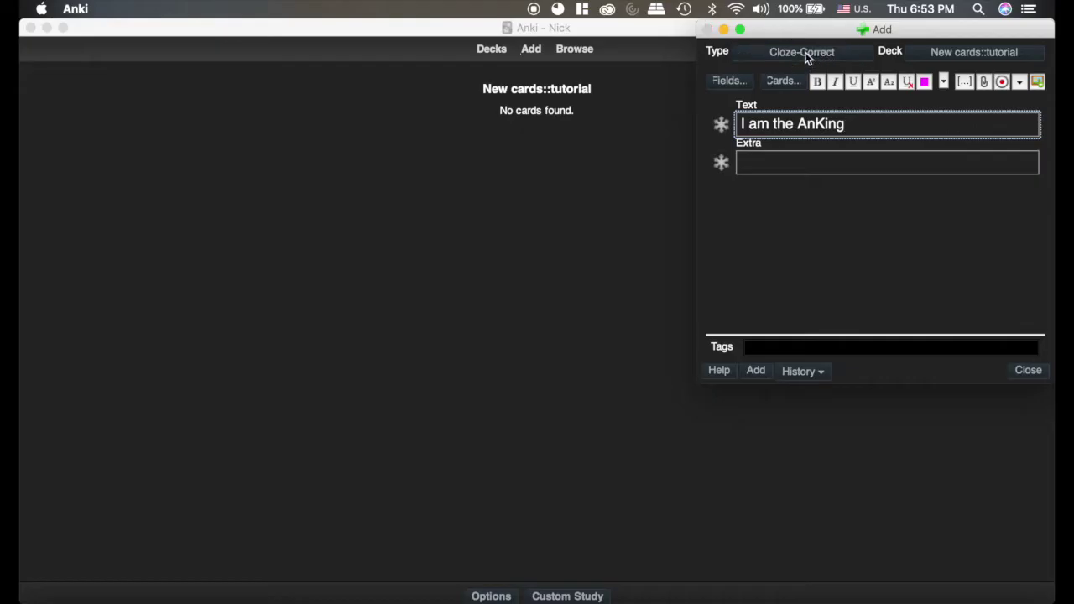
scroll(798, 101, "up", 2)
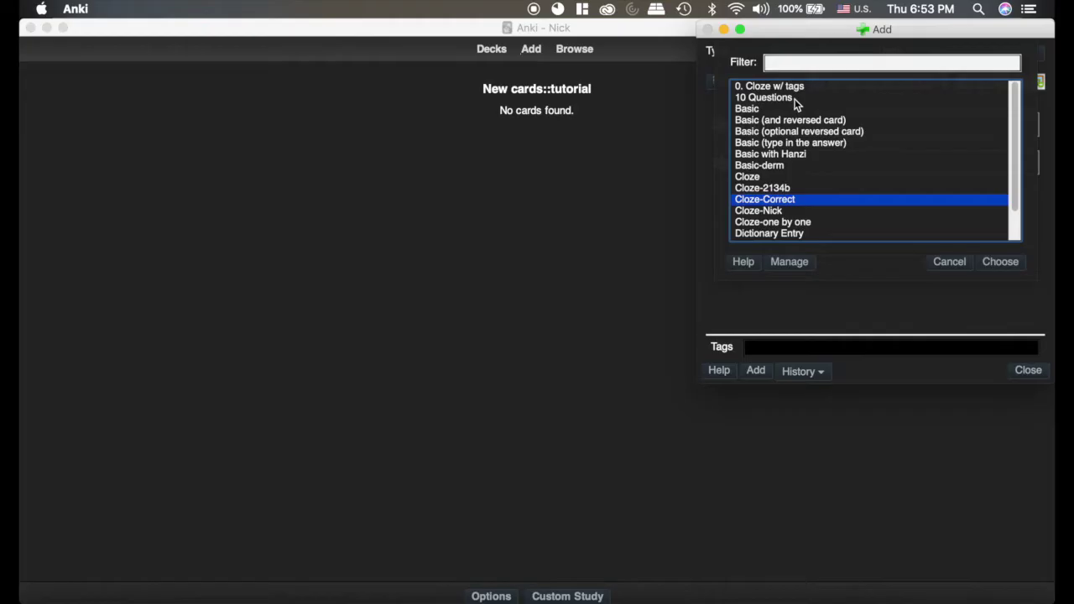
scroll(796, 102, "down", 2)
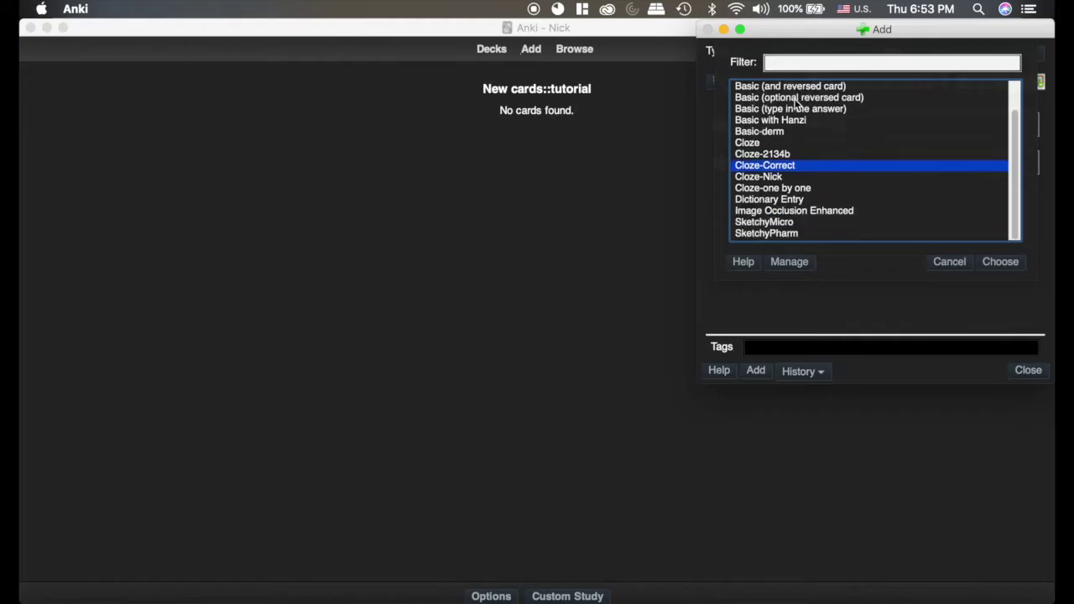
left_click(1011, 262)
Cloze 'AnKing' as c1, paste the AnKing logo into Extra, tag !Practice, and add the card.
left_click_drag(842, 124, 802, 123)
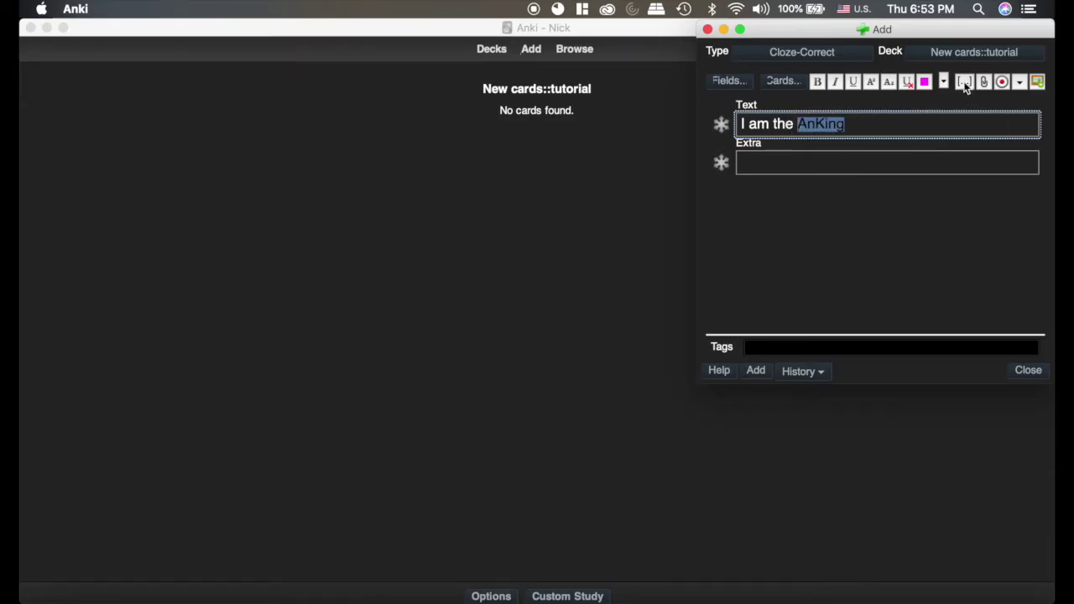
left_click(964, 81)
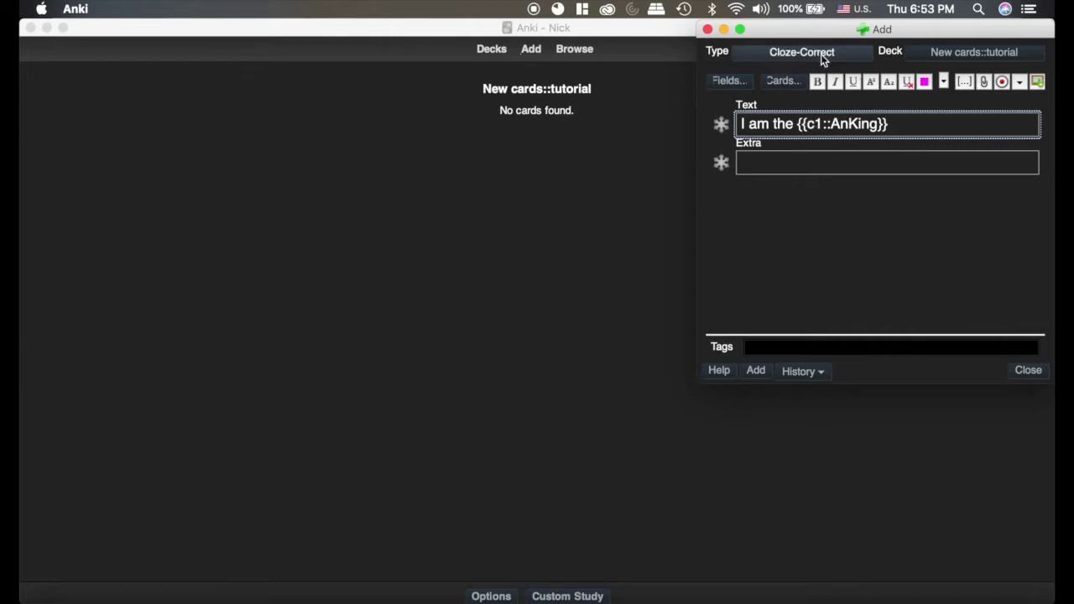
left_click(770, 154)
key("super+v")
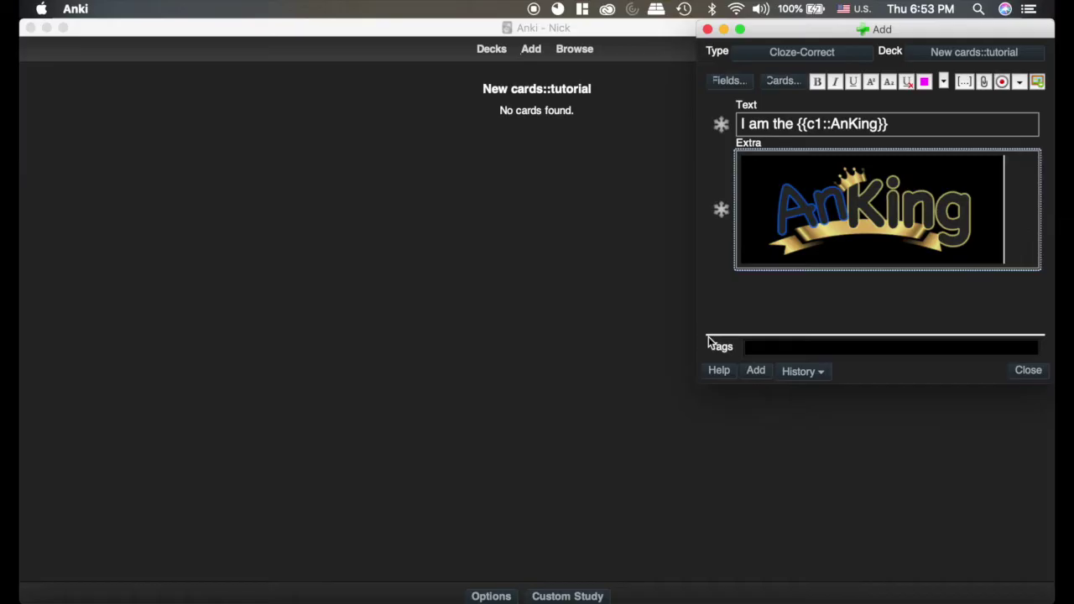
left_click(760, 348)
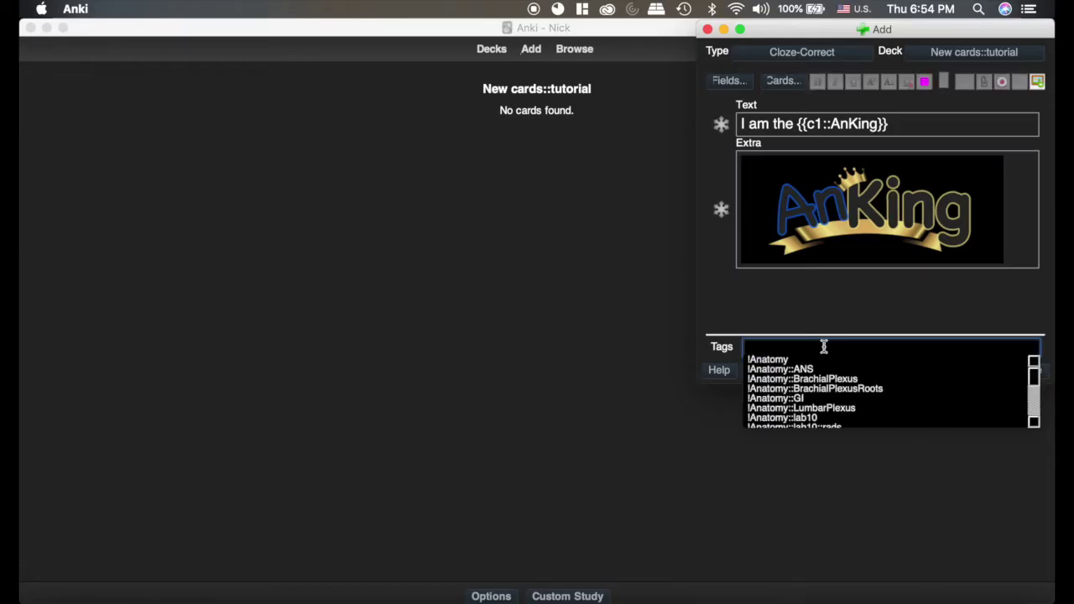
type("!Practice")
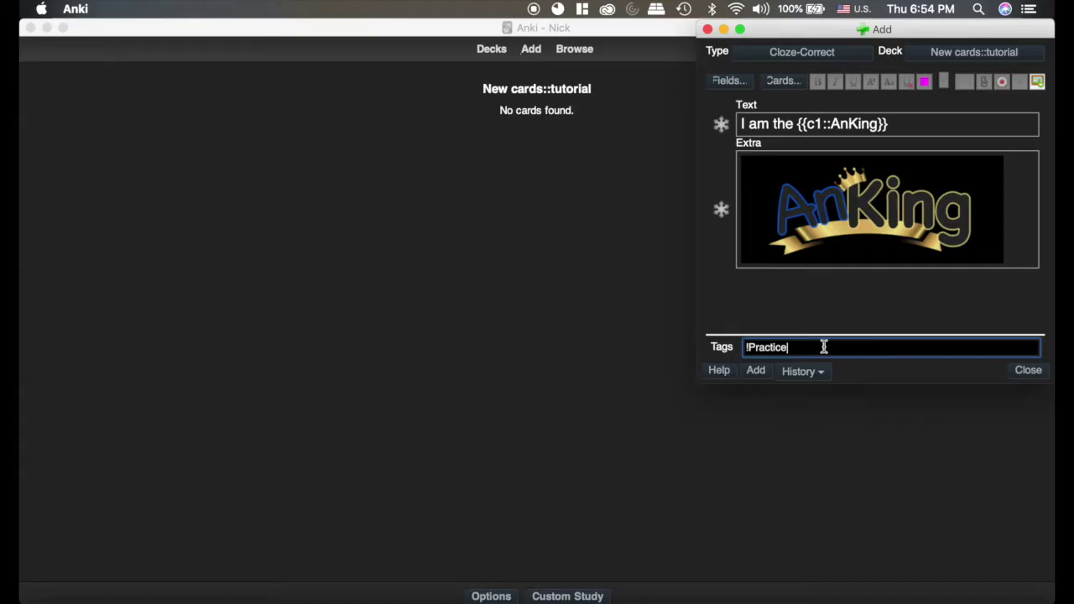
left_click(756, 371)
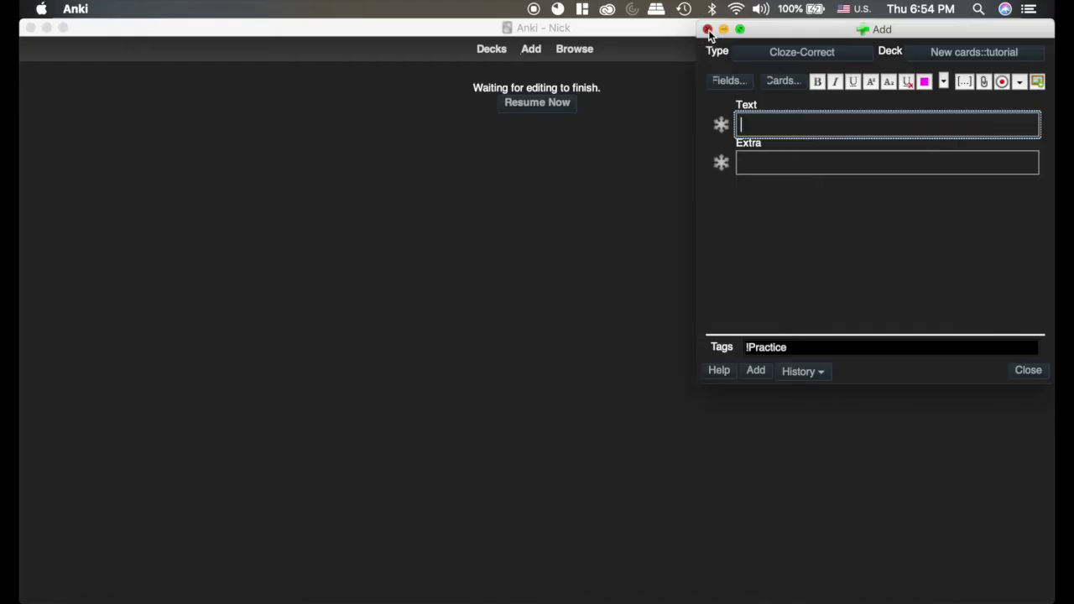
Close the Add window, return to the deck list and open the card Browser.
left_click(708, 30)
left_click(494, 49)
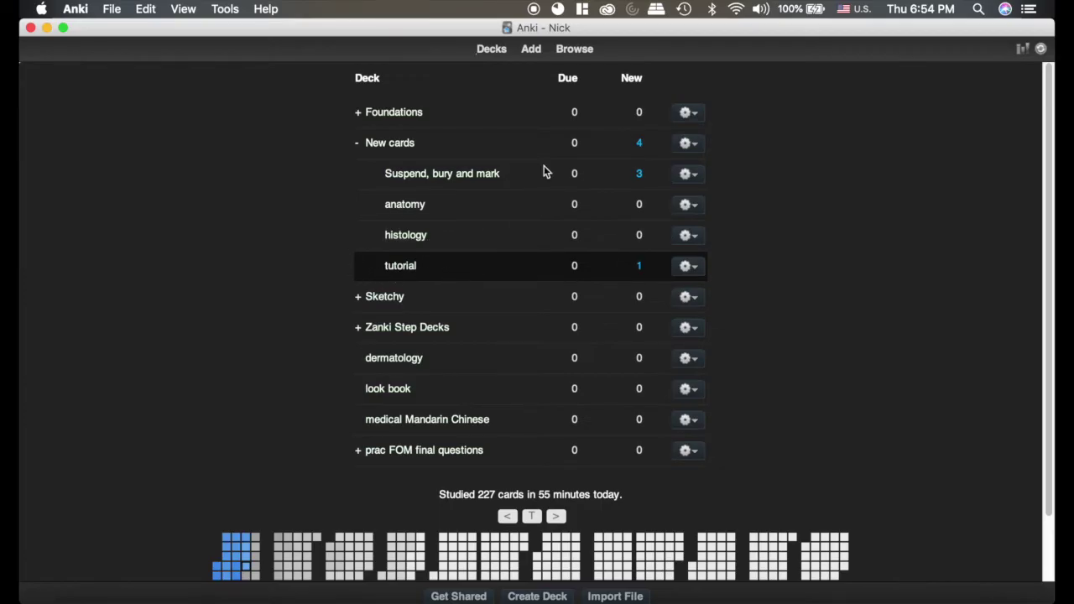
left_click(577, 50)
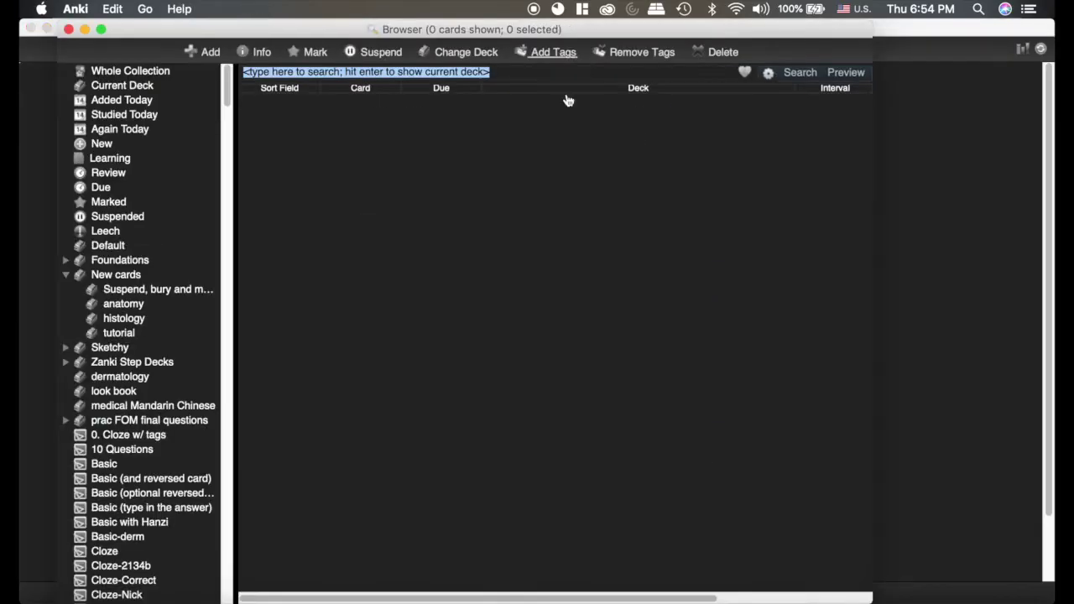
scroll(95, 361, "down", 2)
scroll(95, 361, "down", 3)
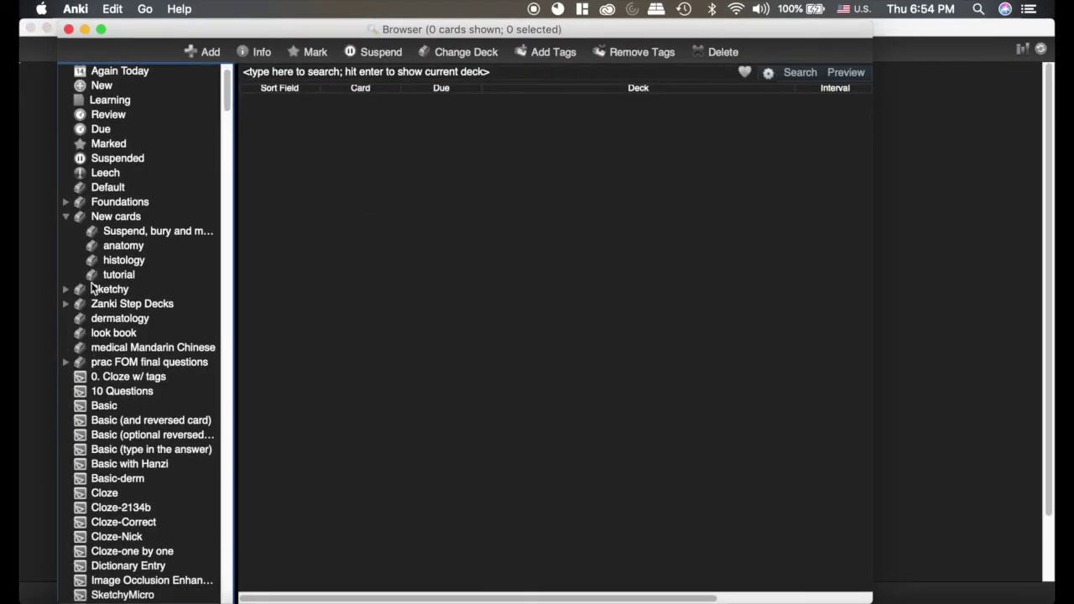
Filter the Browser by the tutorial deck, then !Practice, then the !Membranes tag.
left_click(66, 218)
left_click(65, 217)
left_click(136, 279)
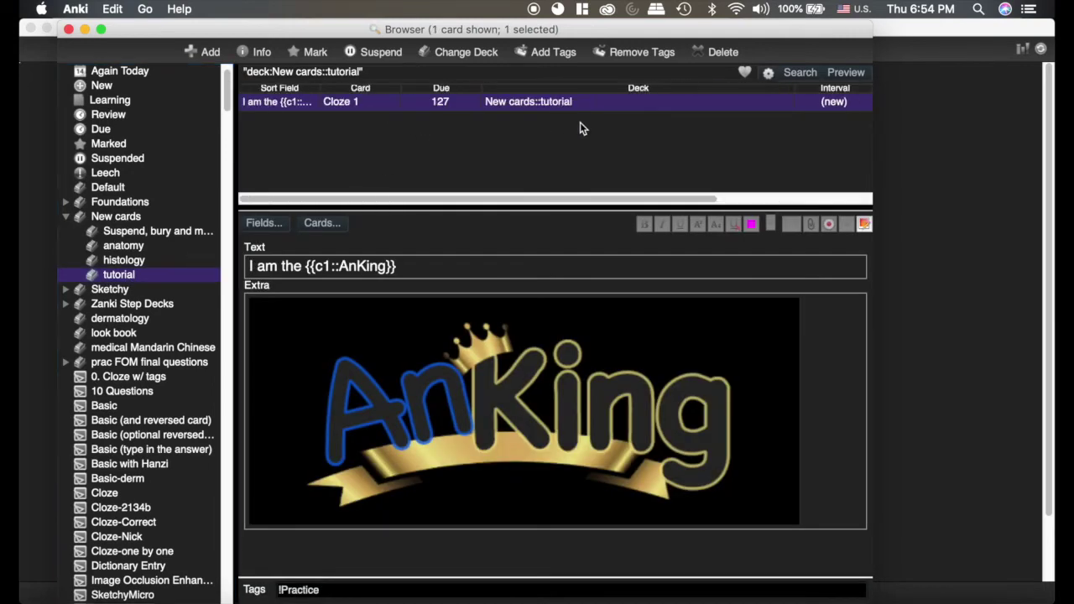
scroll(124, 497, "down", 15)
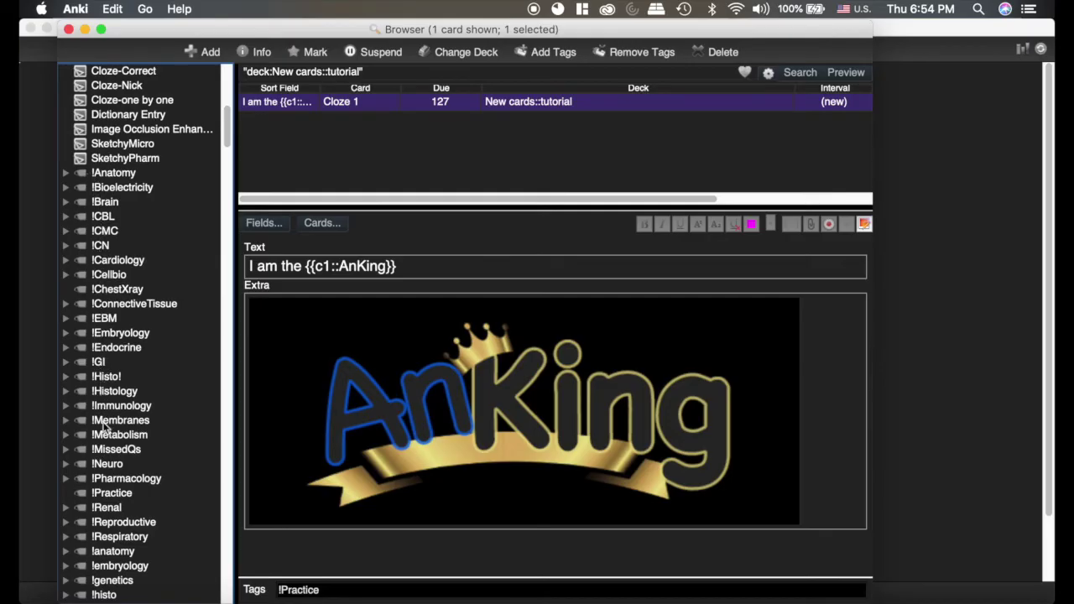
scroll(109, 425, "down", 3)
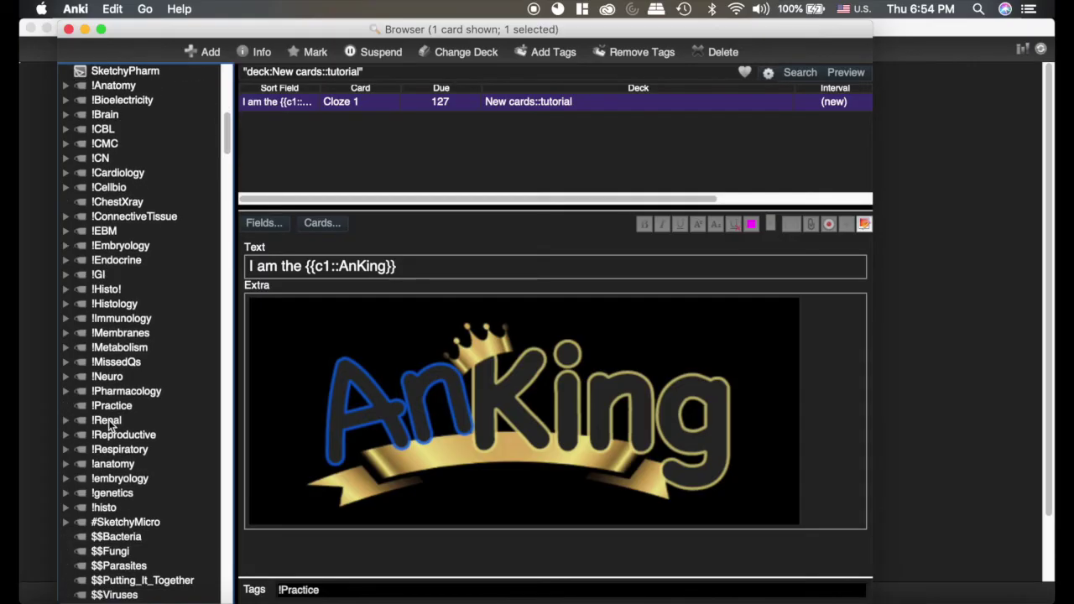
left_click(118, 378)
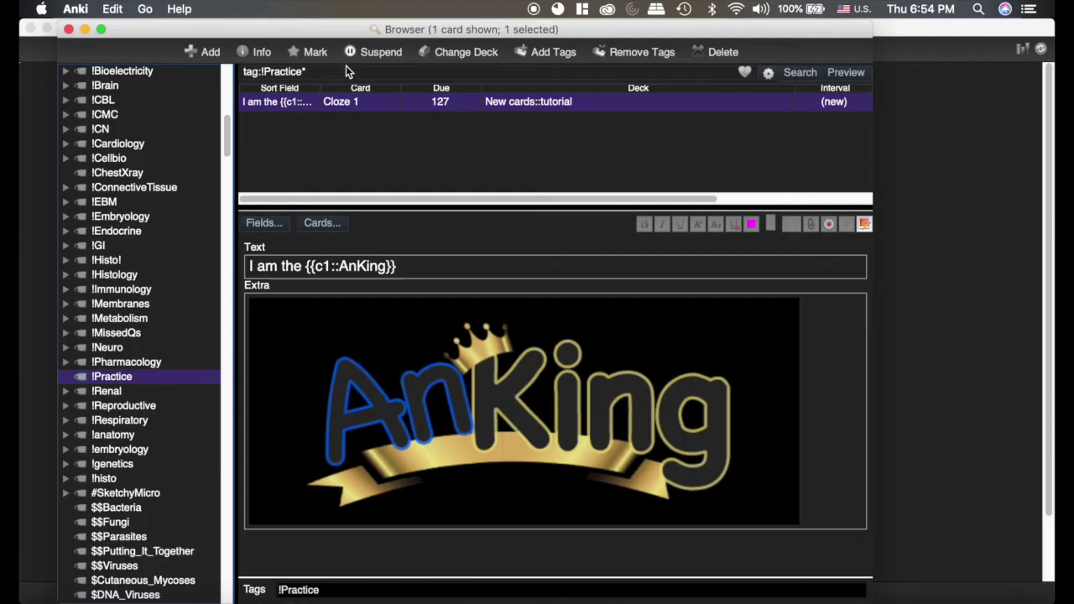
left_click(121, 306)
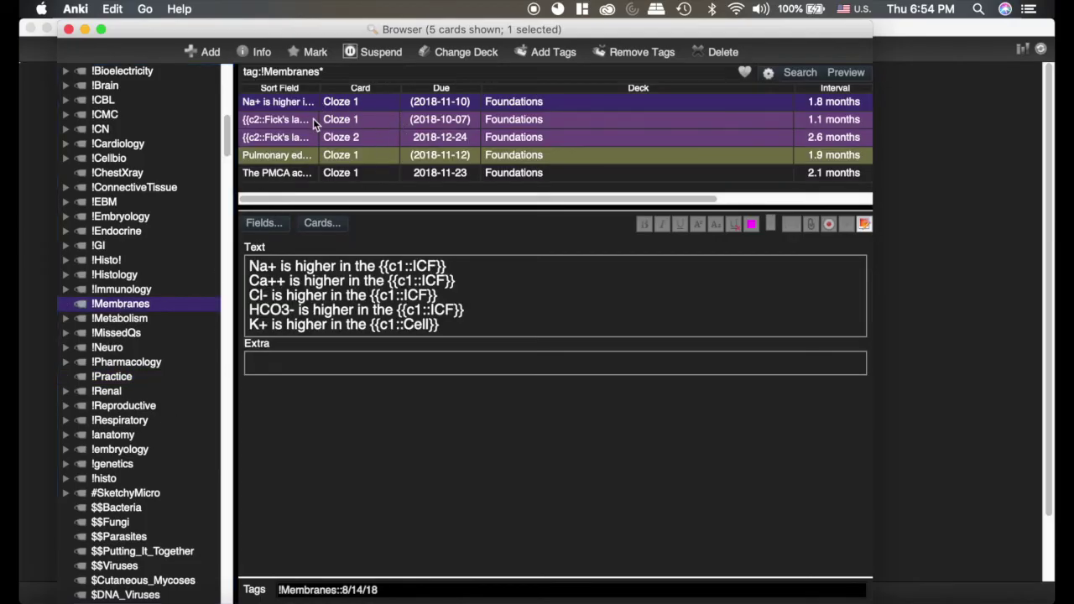
scroll(146, 267, "up", 5)
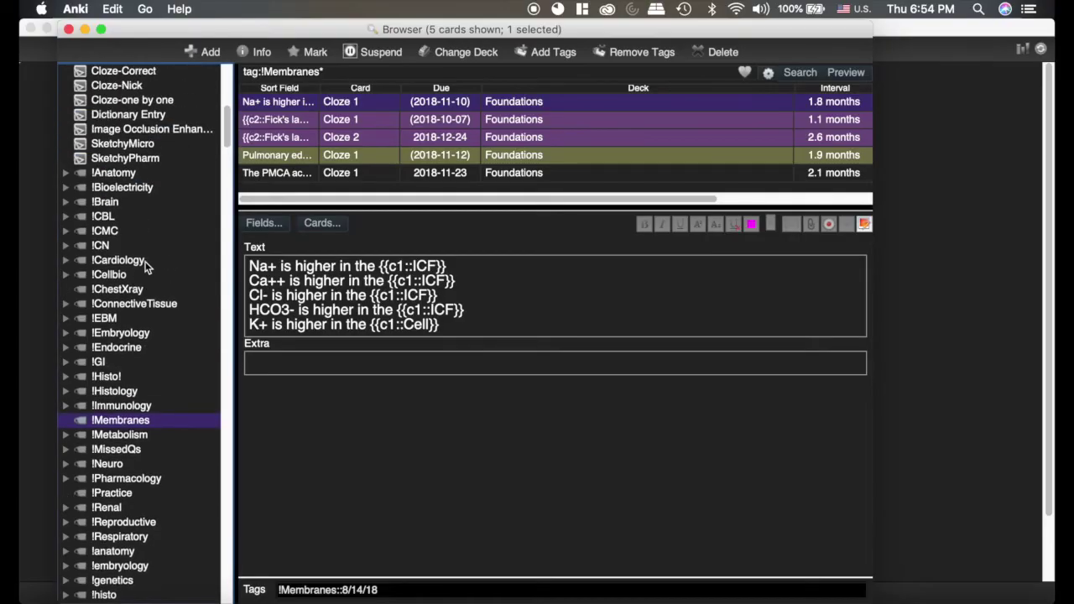
scroll(146, 266, "up", 3)
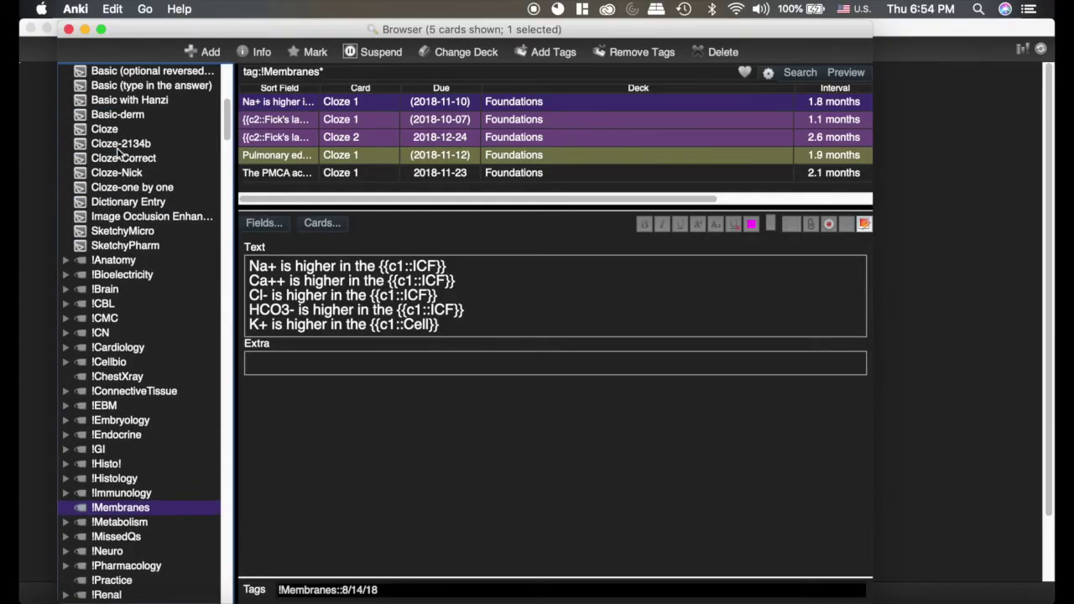
Study the Suspend, bury and mark deck and suspend the 'This is how you suspend a card' card.
left_click(69, 31)
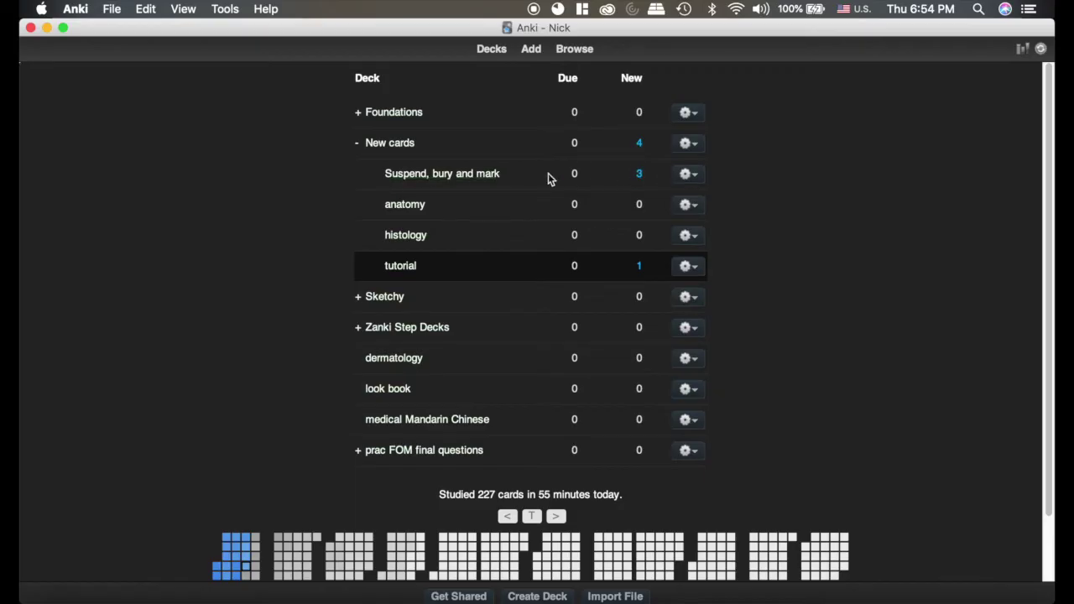
left_click(440, 175)
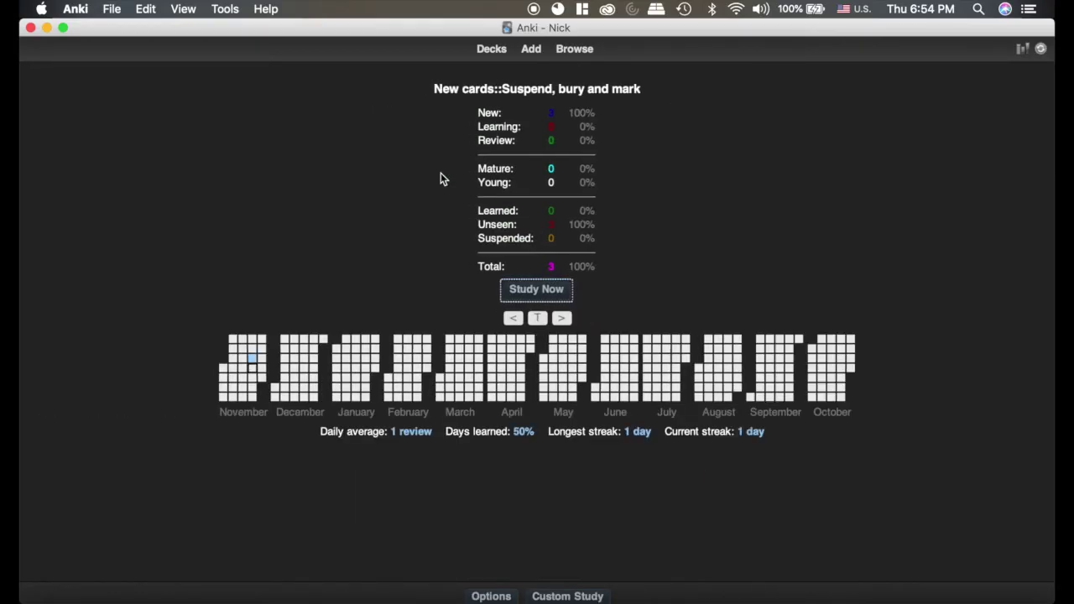
left_click(546, 291)
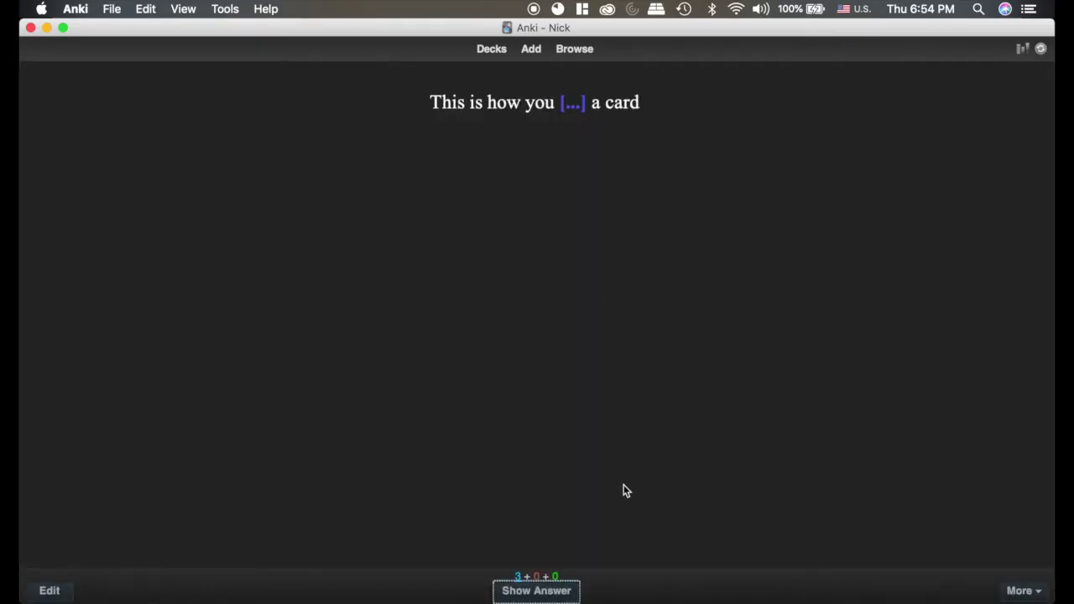
left_click(525, 590)
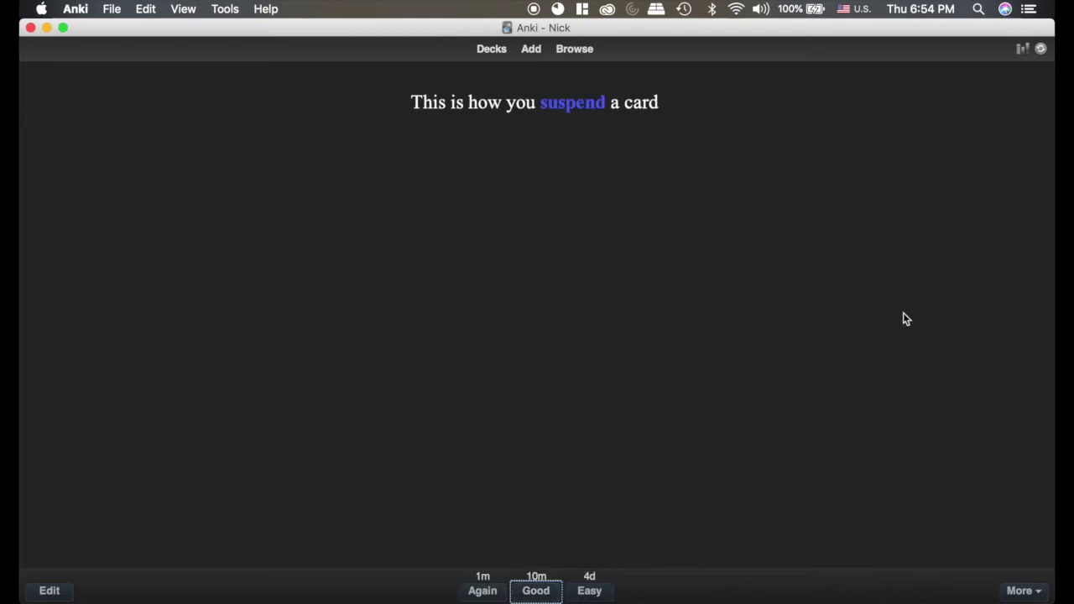
left_click(1026, 591)
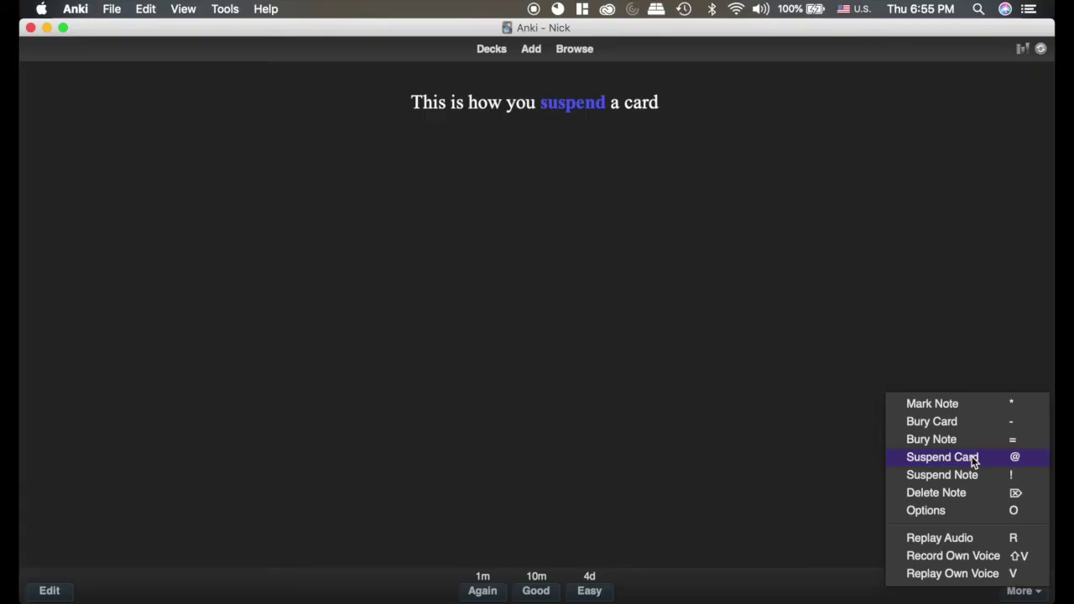
left_click(997, 463)
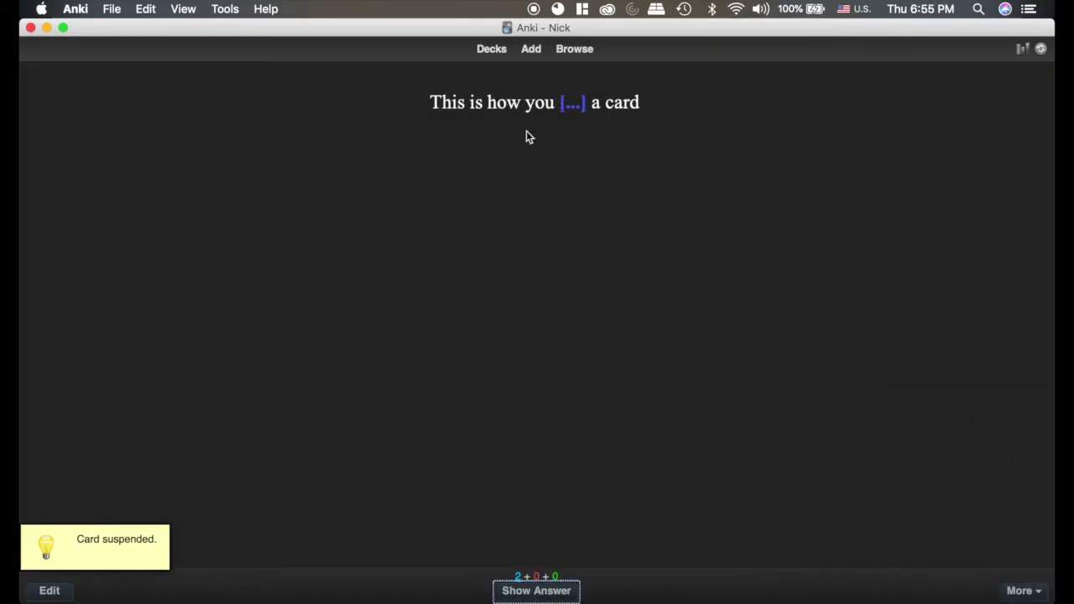
Reveal the 'This is how you bury a card' answer and bury that card.
key("space")
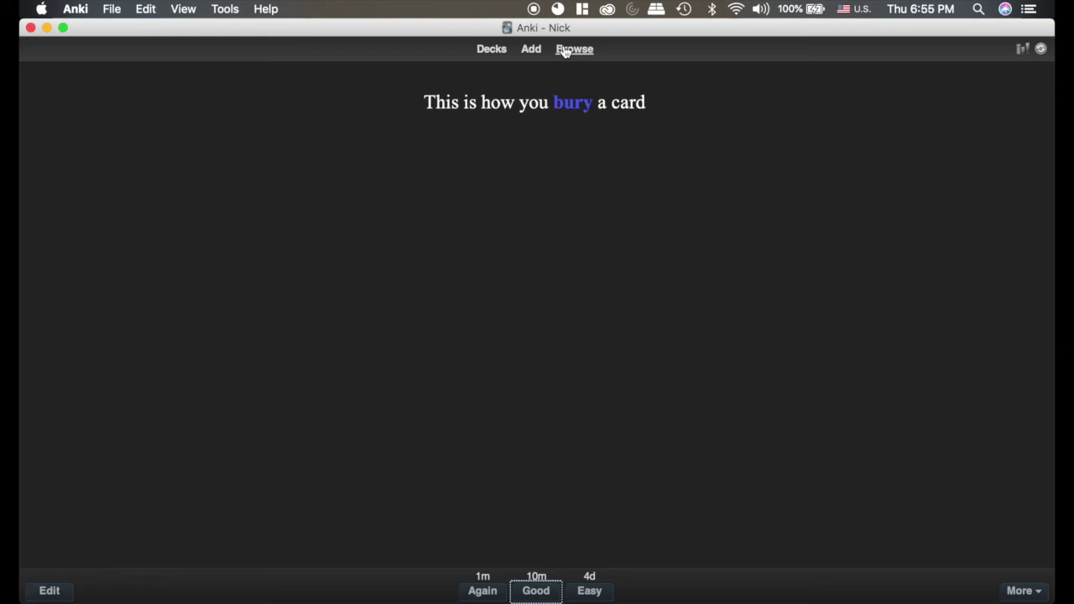
left_click(1032, 592)
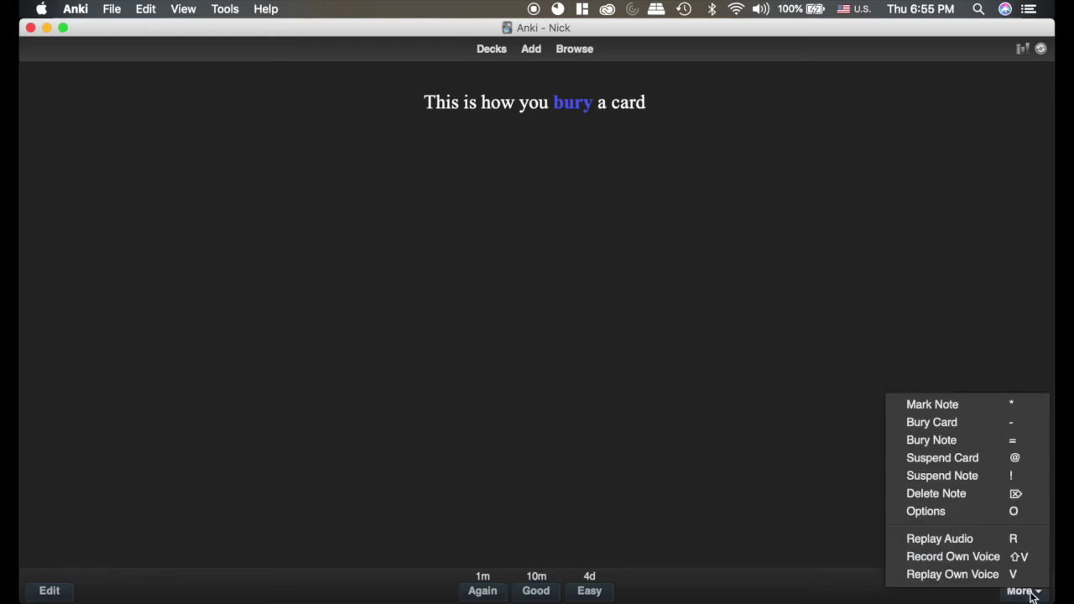
left_click(980, 422)
Reveal the 'This is how you mark a card' answer and mark the note.
key("space")
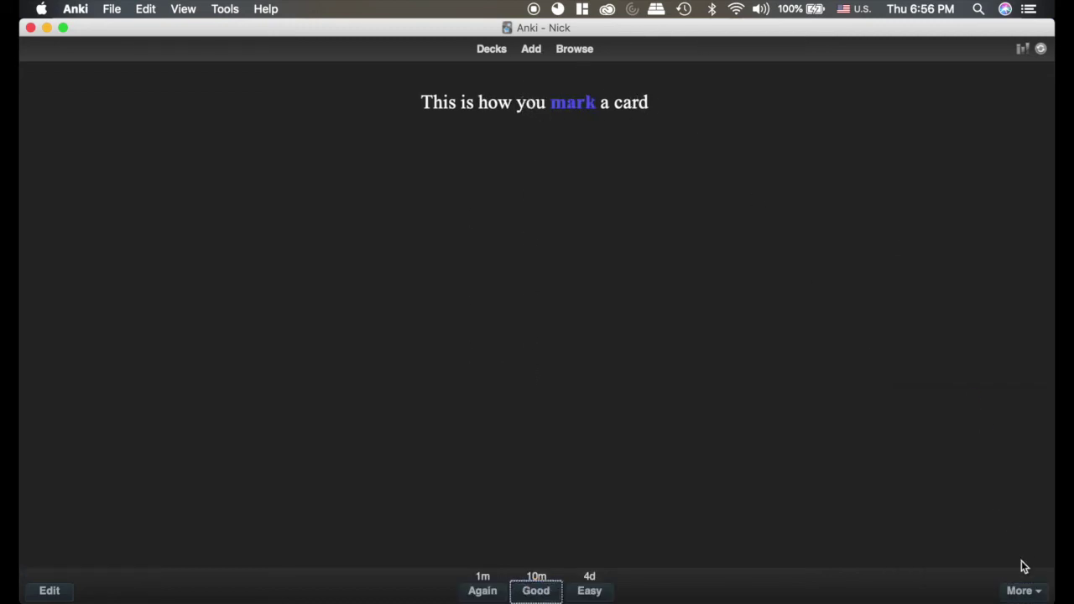
left_click(1034, 595)
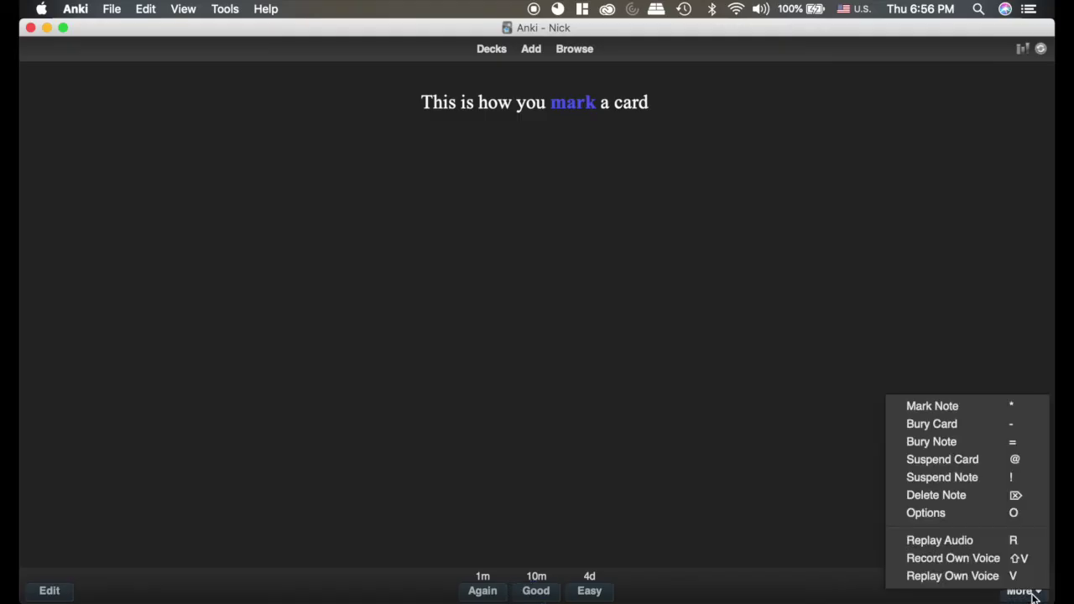
left_click(969, 407)
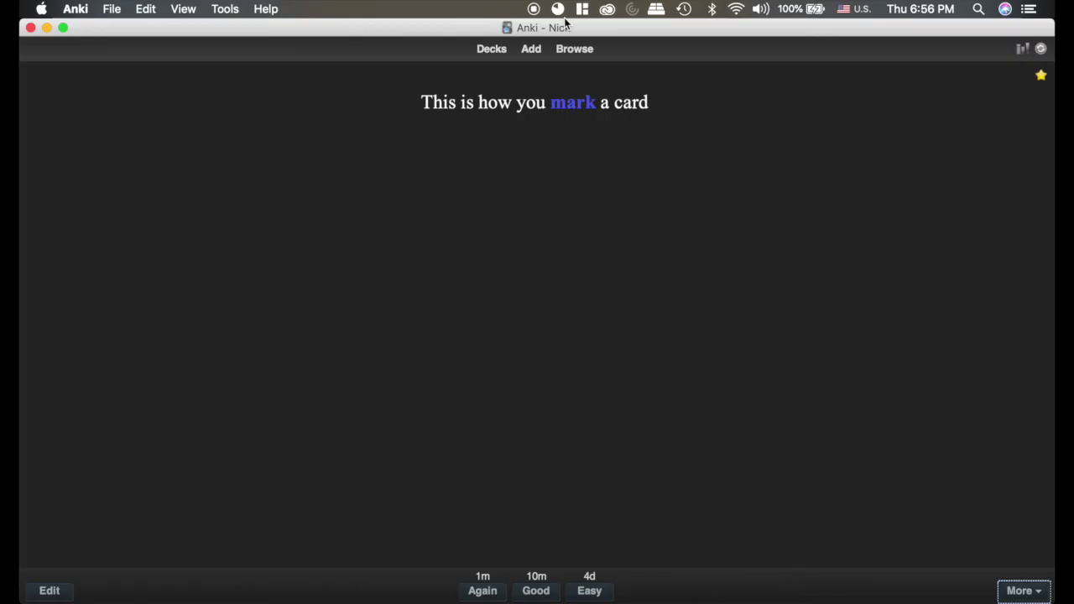
left_click(578, 51)
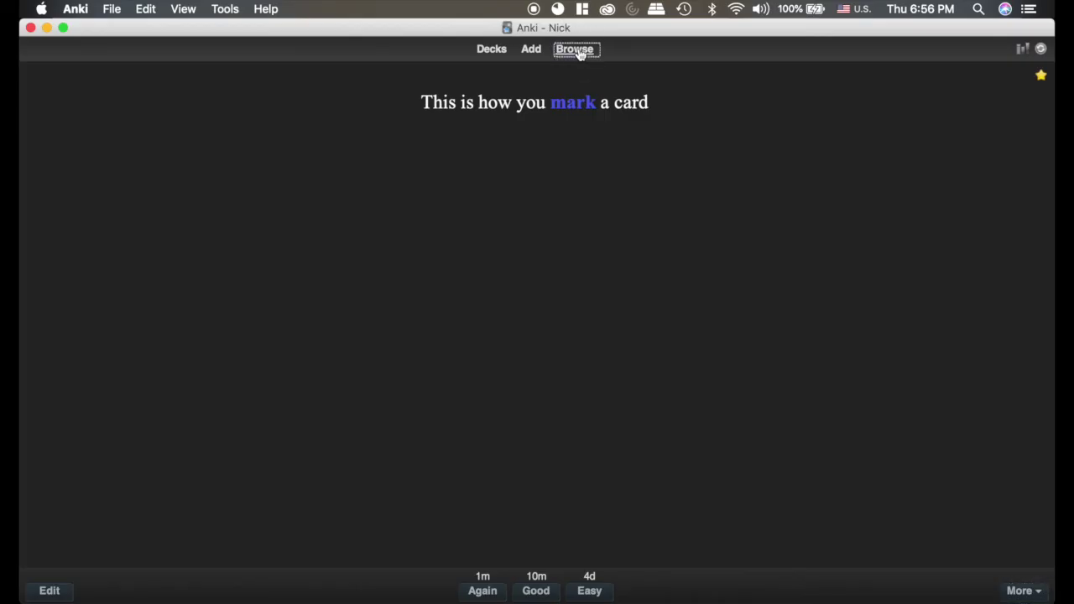
left_click(118, 291)
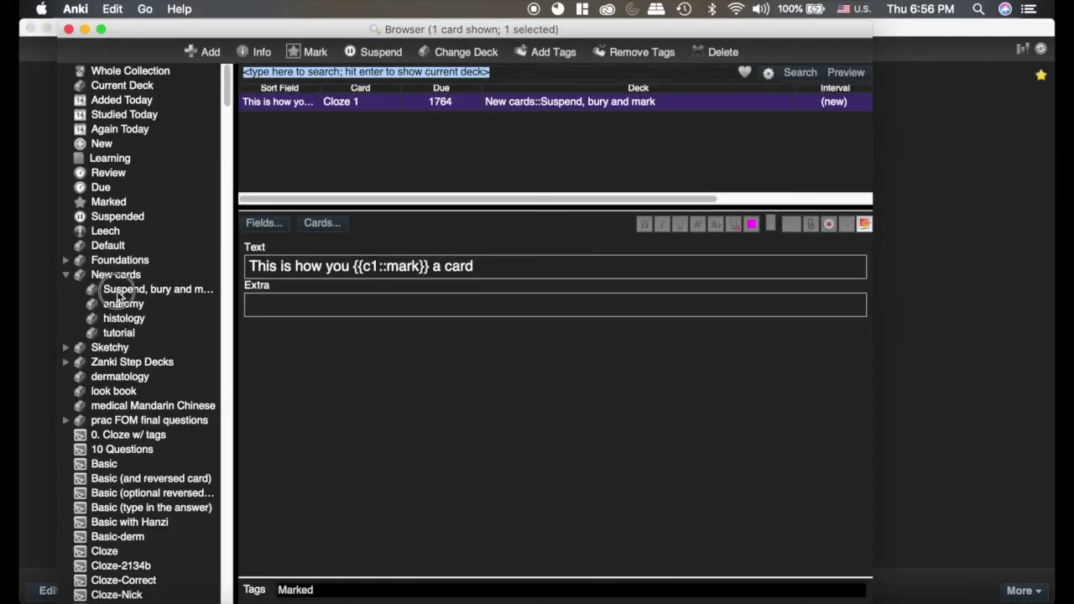
left_click(304, 182)
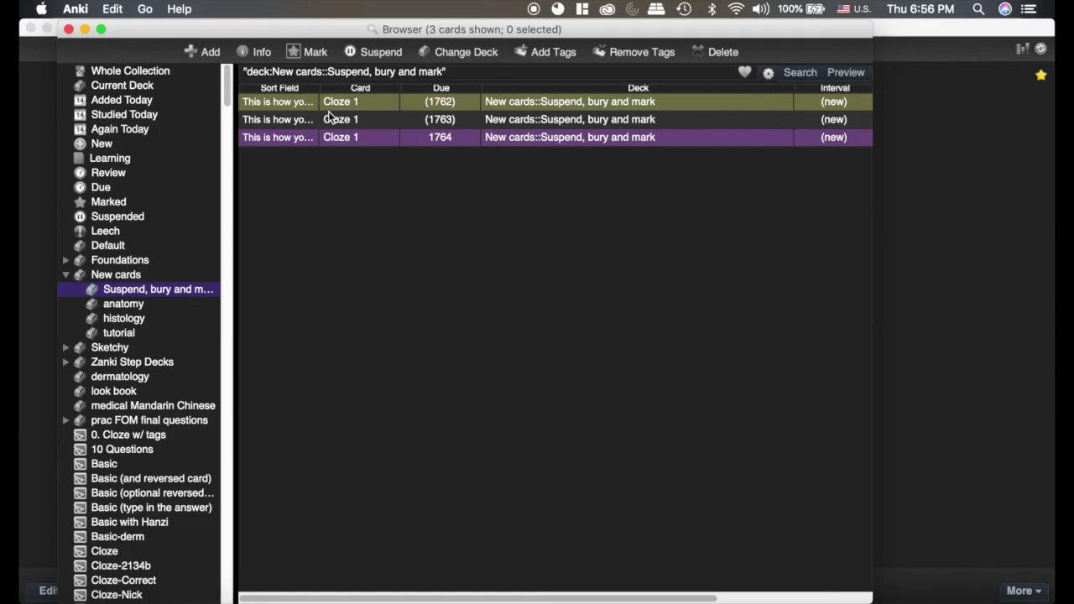
Close the Browser and go back to the Decks list.
left_click(69, 29)
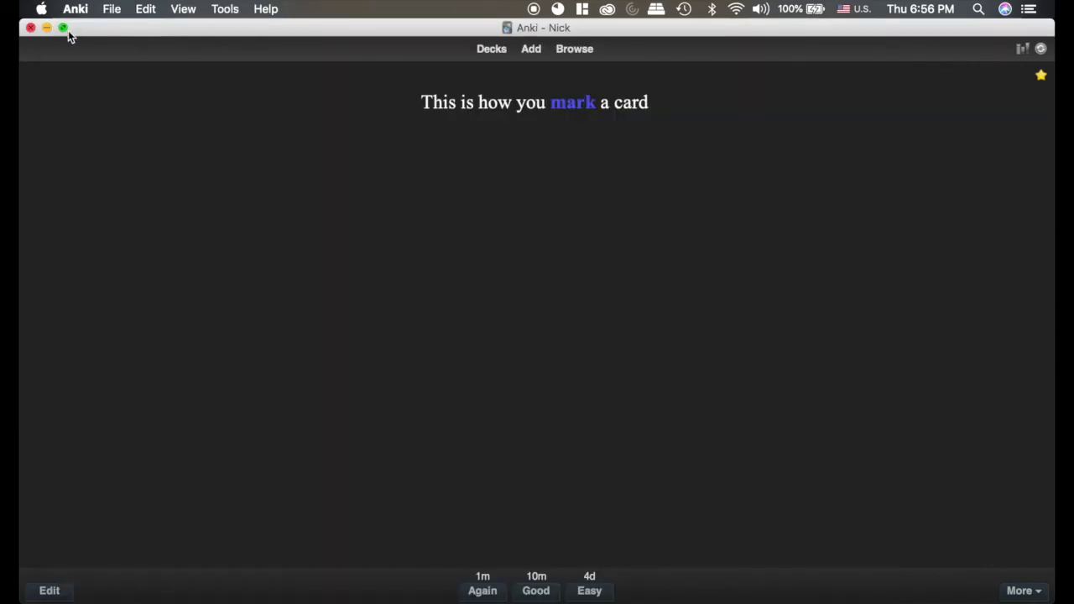
left_click(492, 50)
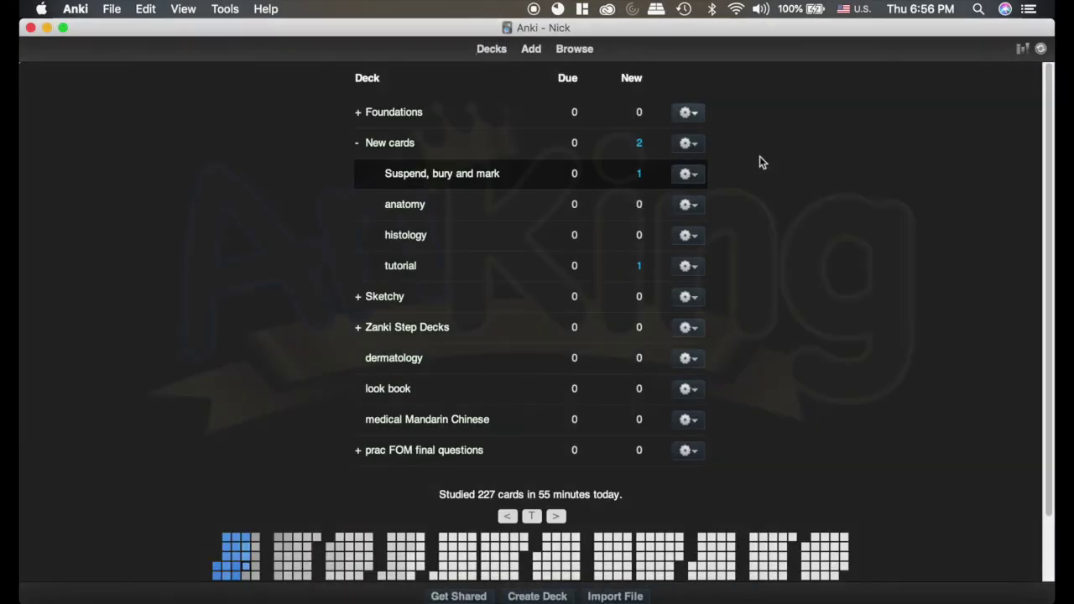